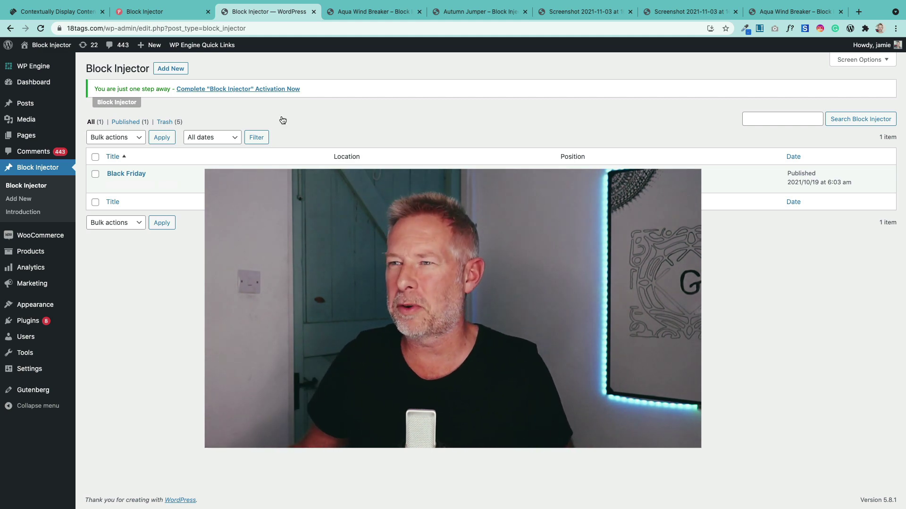
Look over the plugin product page and WP Tavern article, then open the Black Friday injector for editing
{"action": "left_click", "coordinate": [140, 17]}
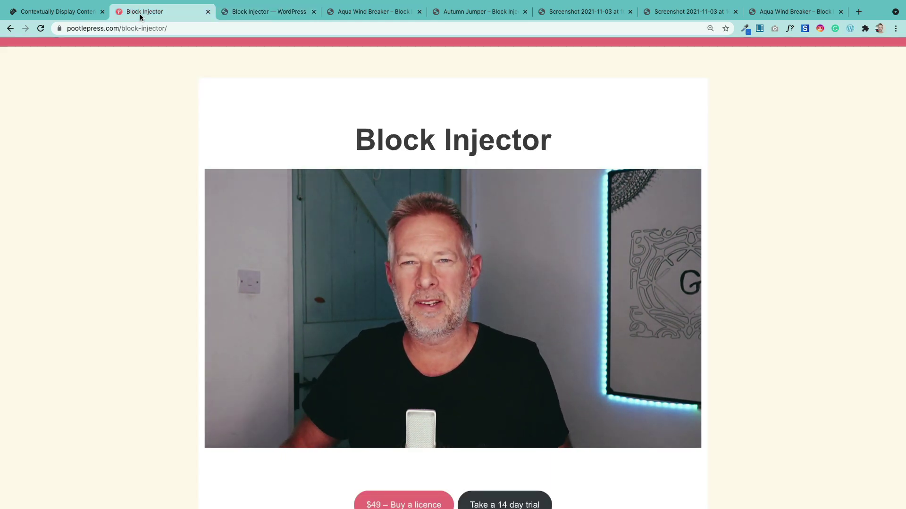
{"action": "left_click", "coordinate": [81, 18]}
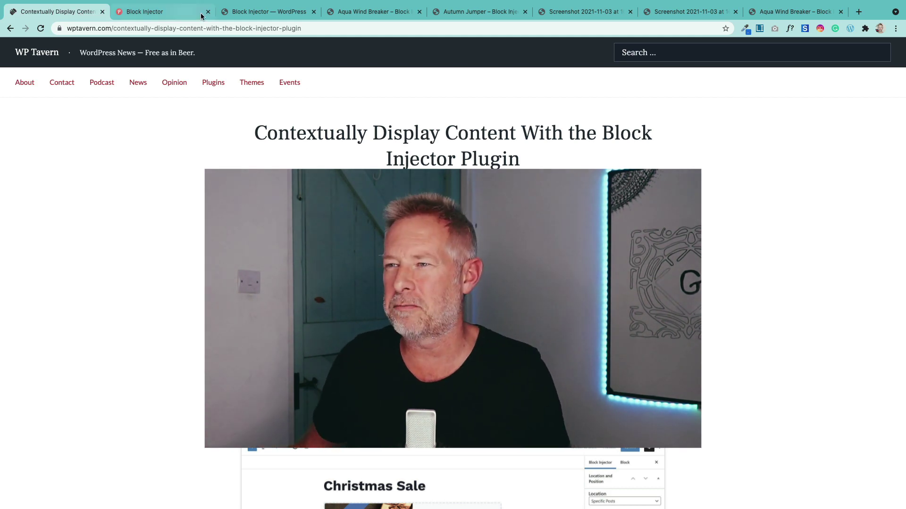
{"action": "left_click", "coordinate": [226, 13]}
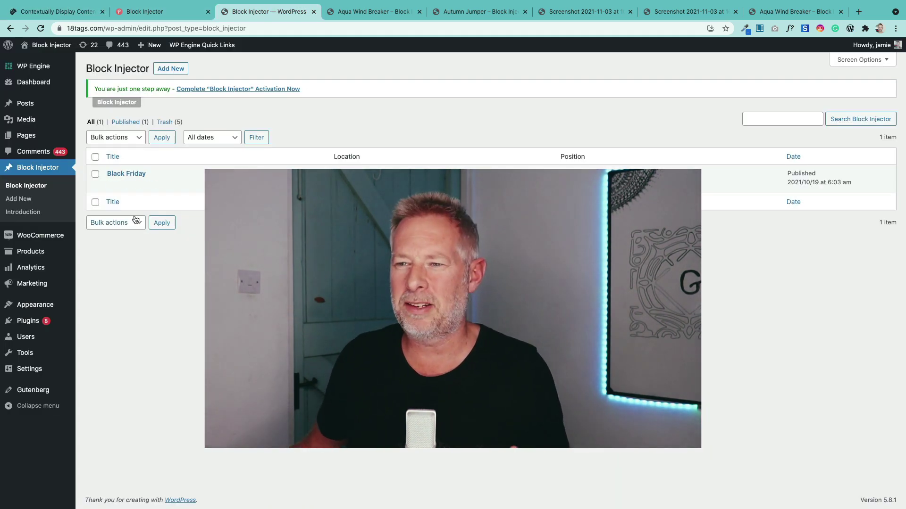
{"action": "left_click", "coordinate": [113, 185]}
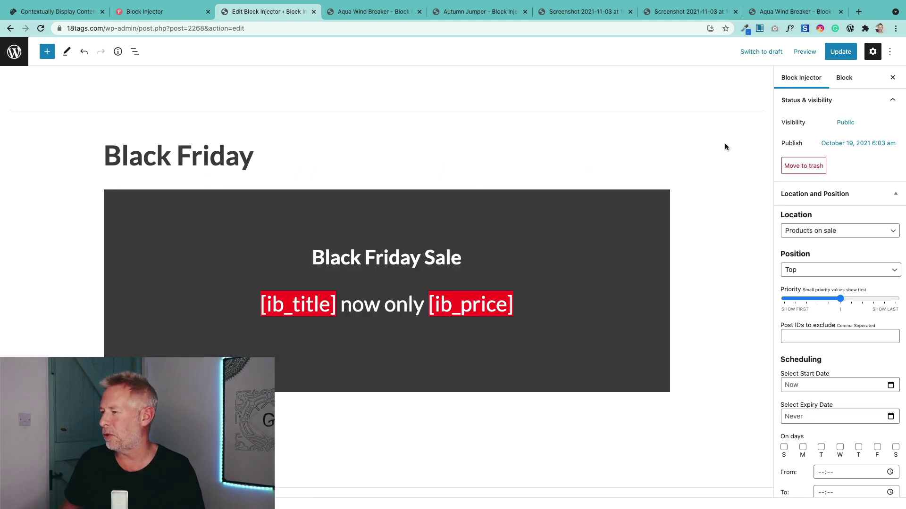
{"action": "left_click", "coordinate": [809, 231]}
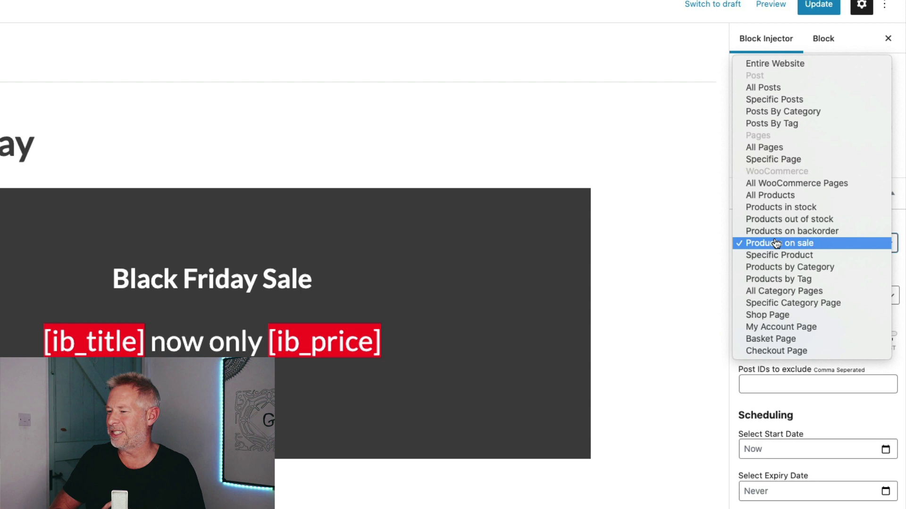
{"action": "left_click", "coordinate": [699, 298]}
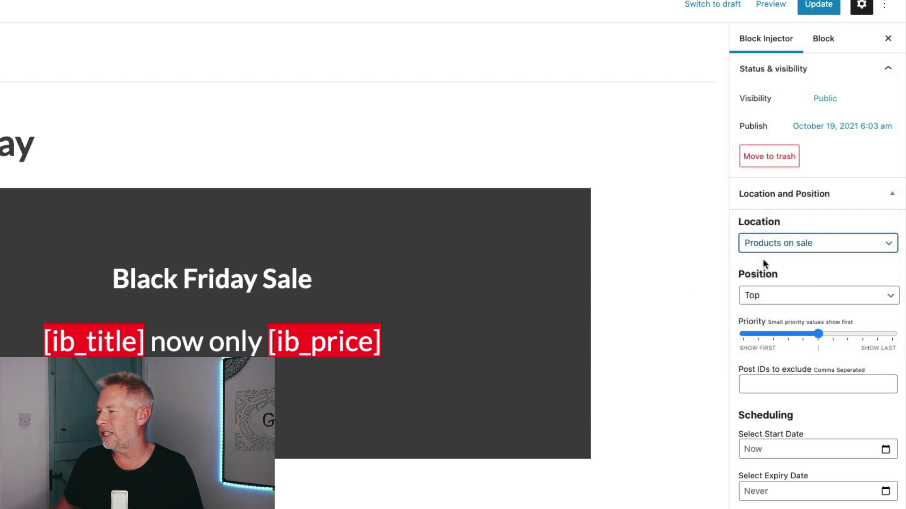
{"action": "left_click", "coordinate": [776, 297]}
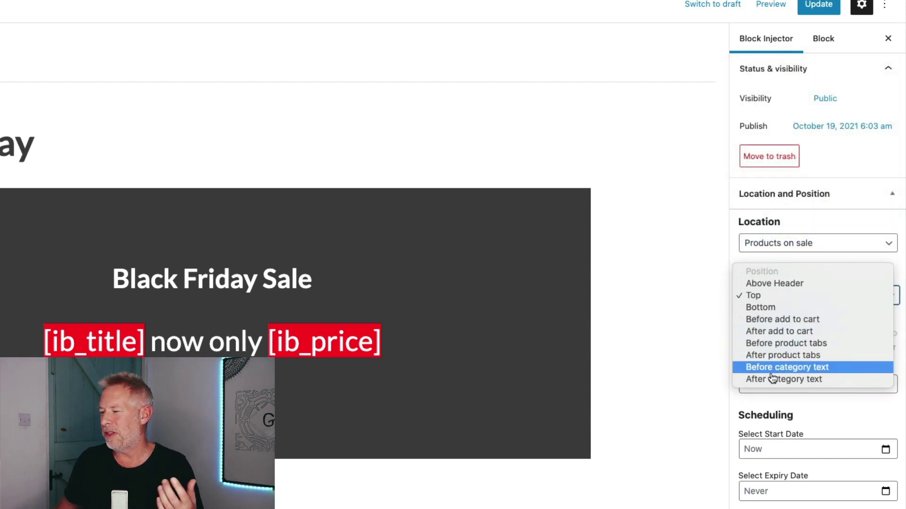
Keep the banner position at Top and return to the Black Friday injector editor
{"action": "left_click", "coordinate": [786, 301]}
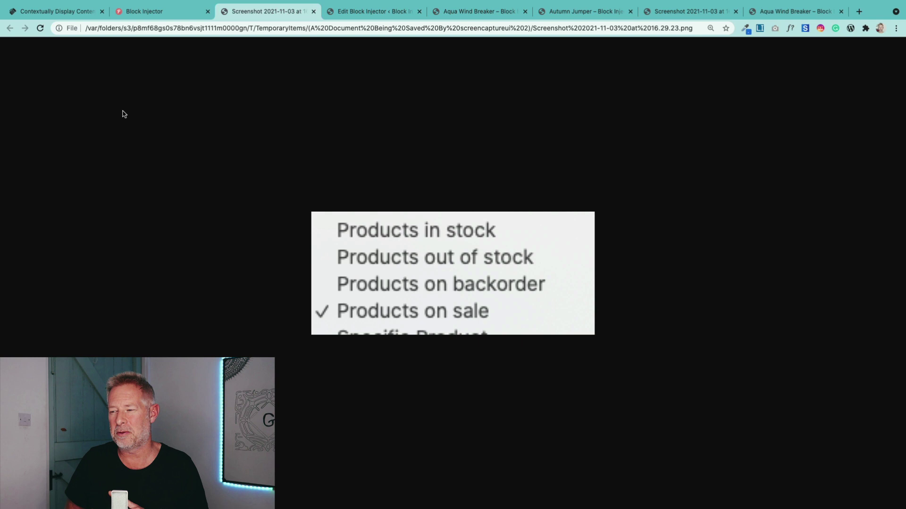
{"action": "left_click", "coordinate": [167, 14]}
{"action": "left_click", "coordinate": [236, 15]}
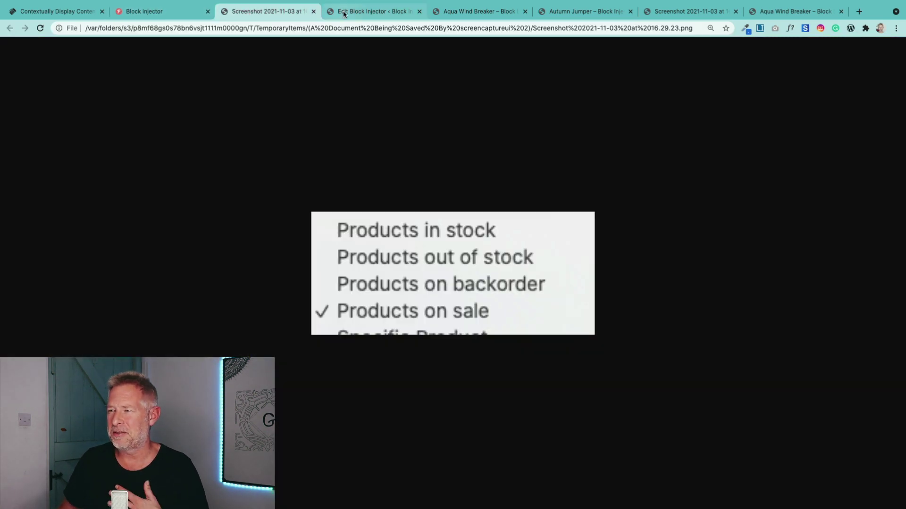
{"action": "left_click_drag", "start_coordinate": [370, 10], "coordinate": [233, 11]}
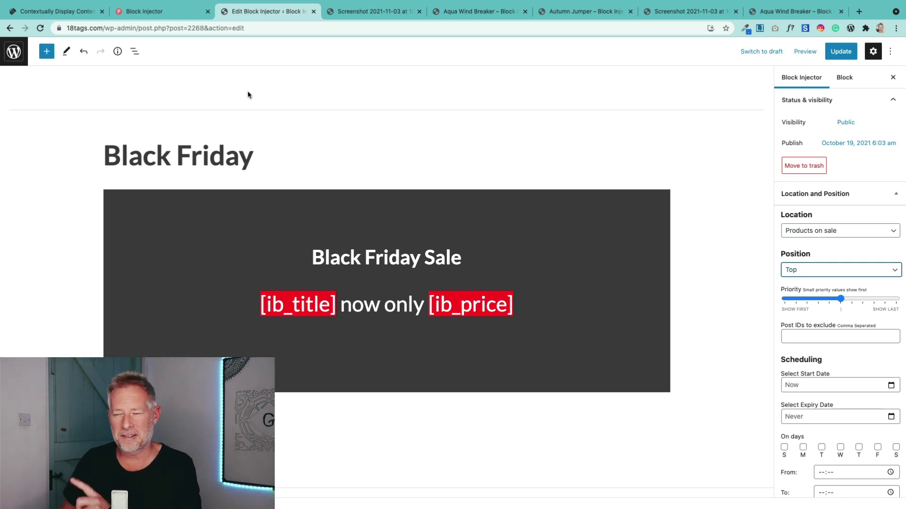
{"action": "scroll", "coordinate": [239, 214], "scroll_direction": "down", "scroll_amount": 1}
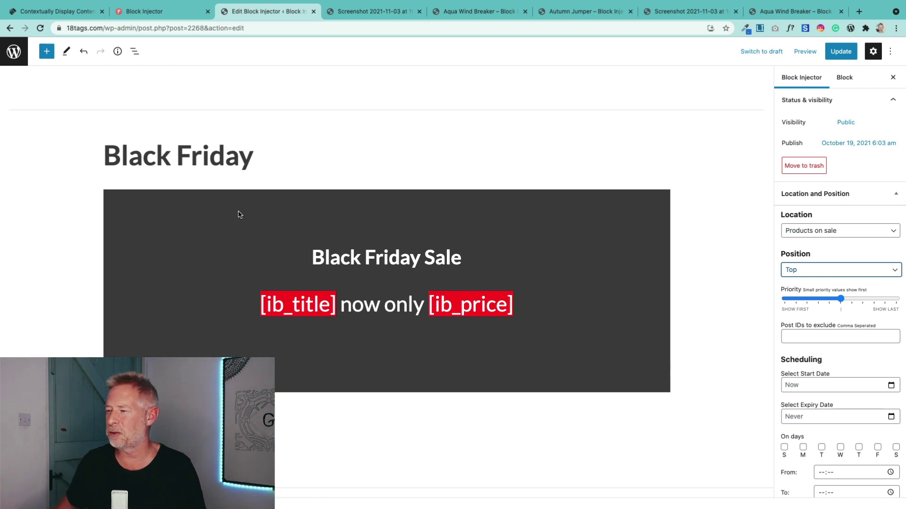
{"action": "left_click", "coordinate": [415, 202]}
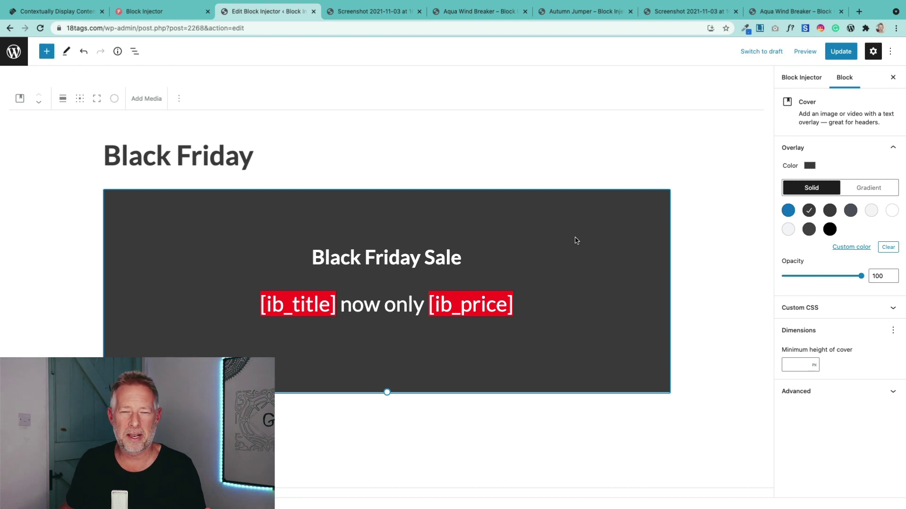
{"action": "left_click", "coordinate": [746, 218]}
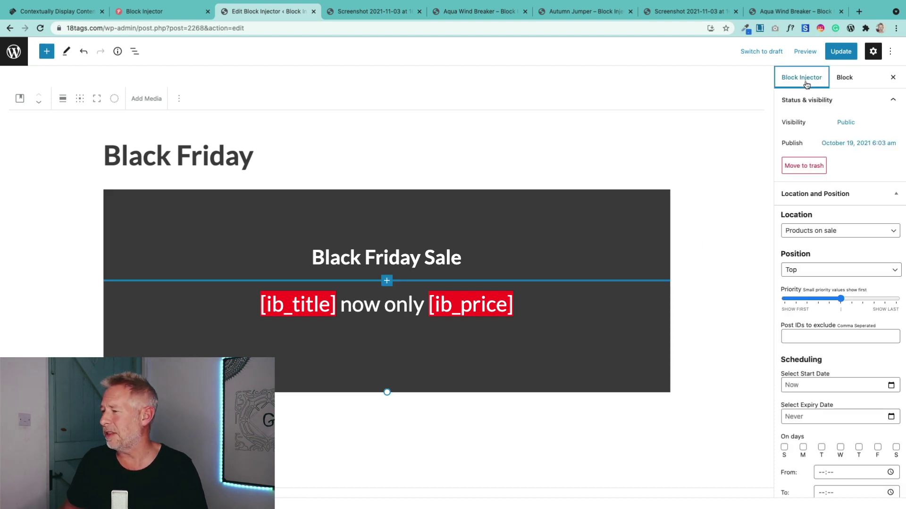
{"action": "left_click", "coordinate": [853, 230]}
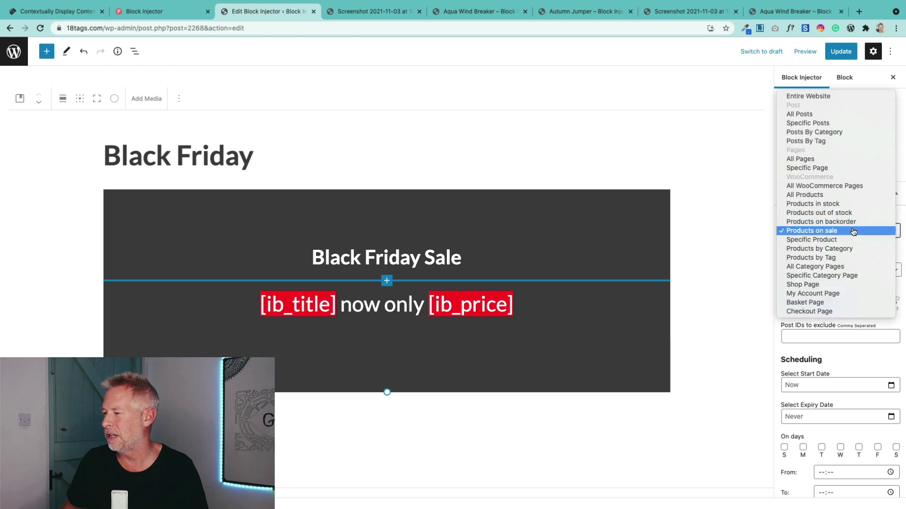
{"action": "left_click", "coordinate": [829, 231]}
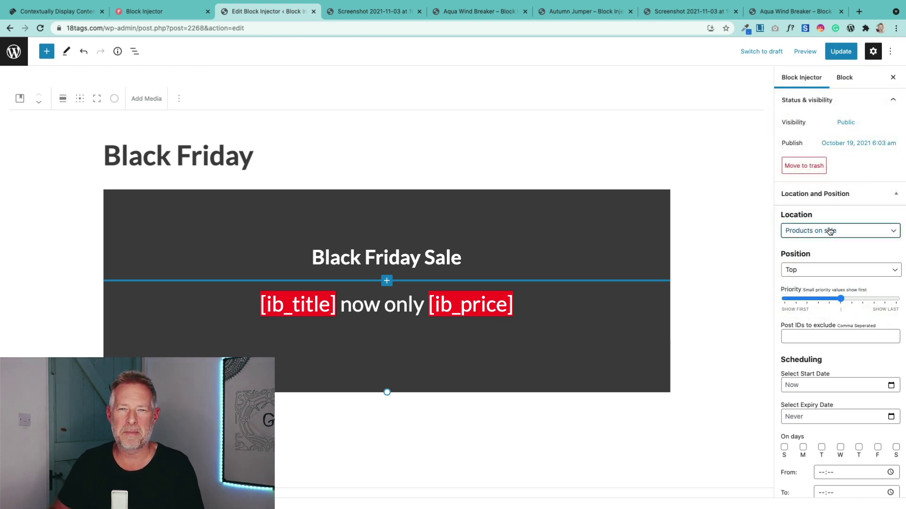
{"action": "left_click", "coordinate": [823, 275]}
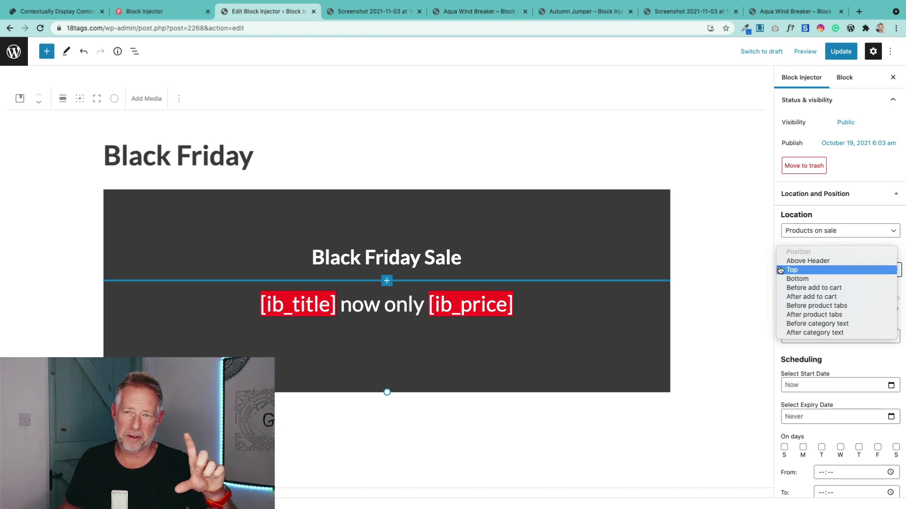
{"action": "left_click", "coordinate": [809, 275]}
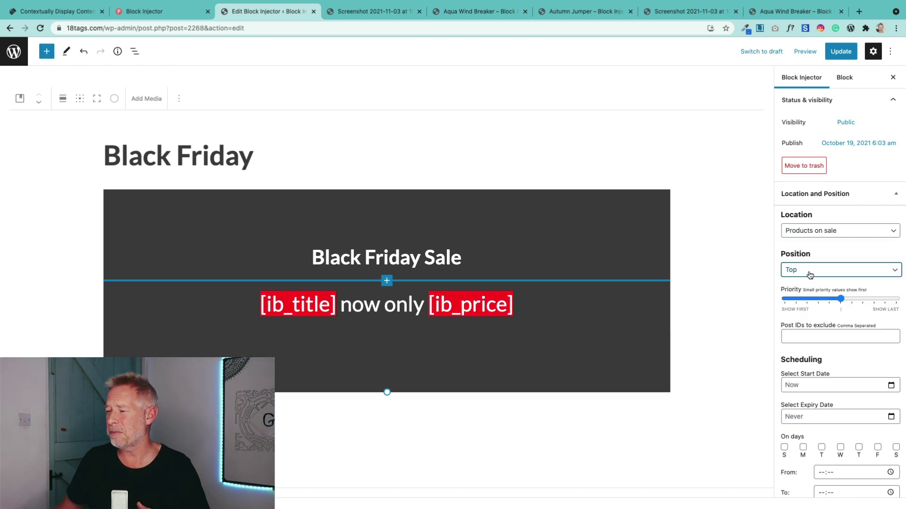
Find [ib_title] in the Dynamic content reference and point out [ib_title] and [ib_price] in the banner
{"action": "scroll", "coordinate": [829, 398], "scroll_direction": "down", "scroll_amount": 4}
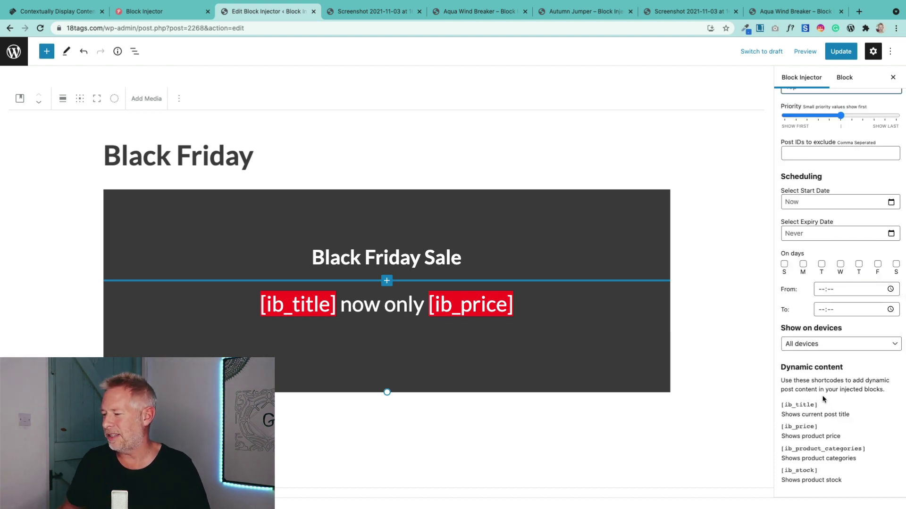
{"action": "left_click_drag", "start_coordinate": [819, 405], "coordinate": [795, 406]}
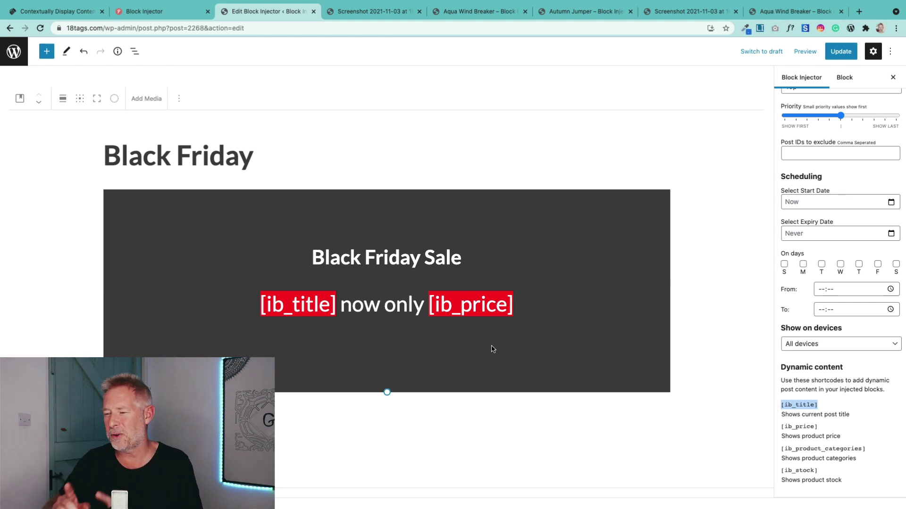
{"action": "left_click", "coordinate": [333, 304]}
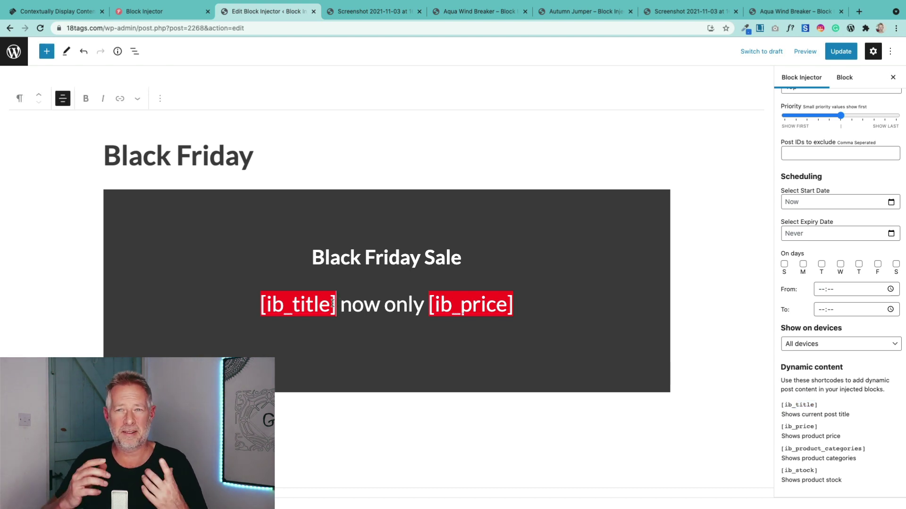
{"action": "left_click", "coordinate": [440, 307]}
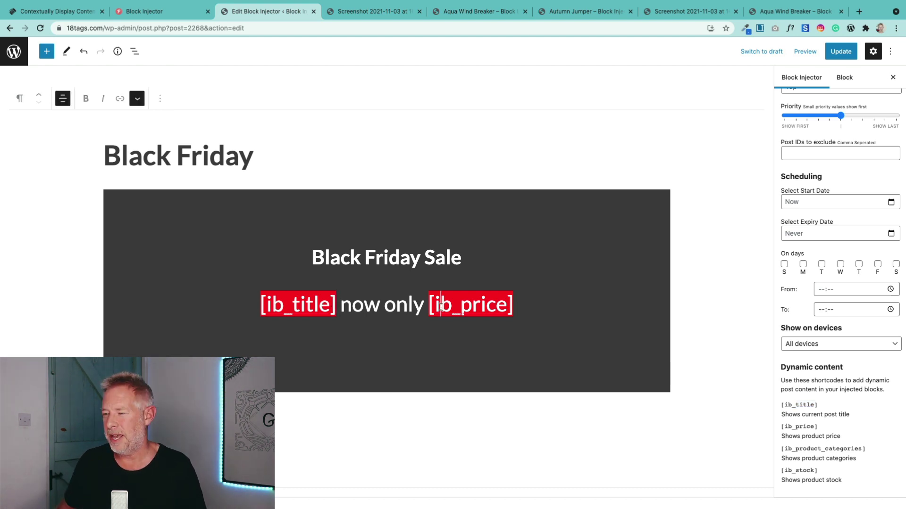
Load the 18tags.com storefront in a new tab and open the store's product listing
{"action": "left_click", "coordinate": [858, 11]}
{"action": "type", "text": "18tags.com"}
{"action": "key", "text": "Return"}
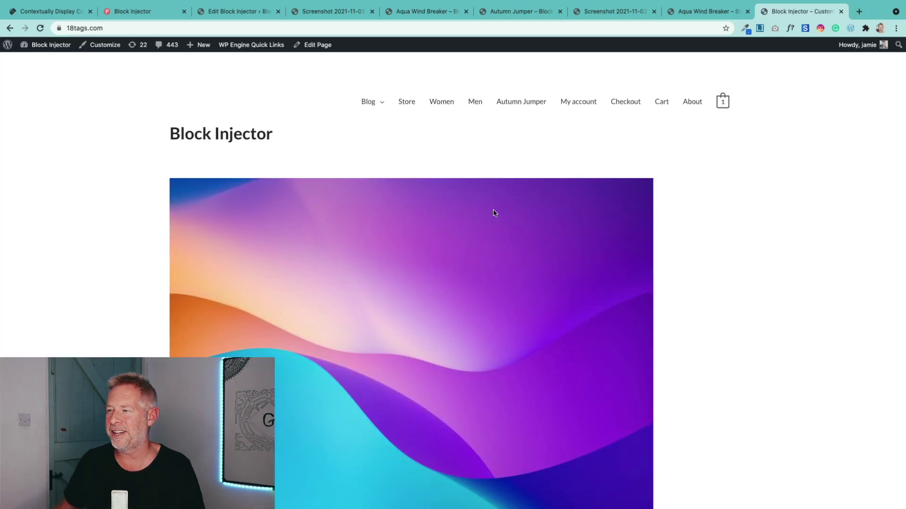
{"action": "left_click", "coordinate": [409, 102]}
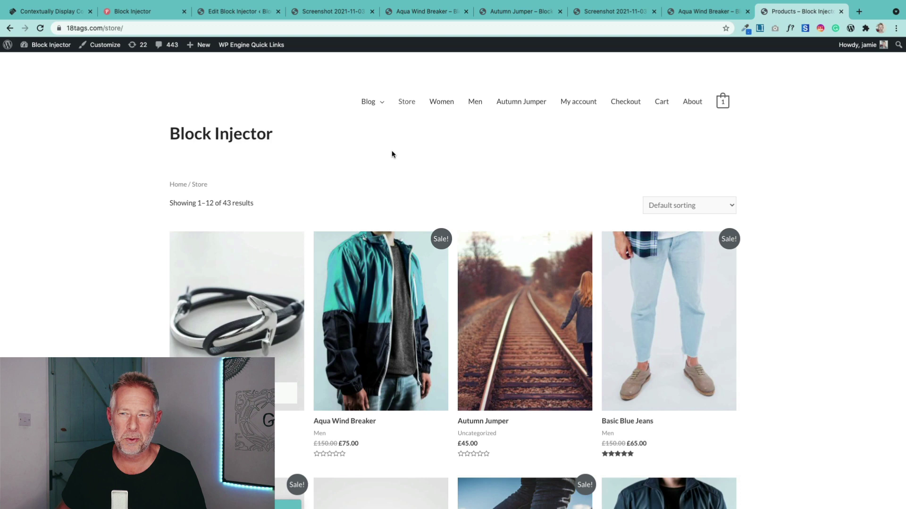
{"action": "scroll", "coordinate": [392, 377], "scroll_direction": "down", "scroll_amount": 3}
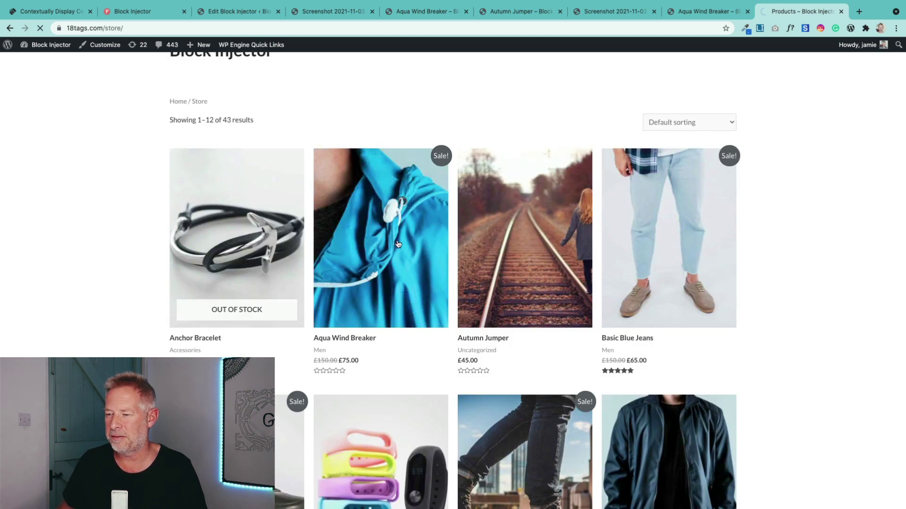
{"action": "scroll", "coordinate": [168, 316], "scroll_direction": "down", "scroll_amount": 3}
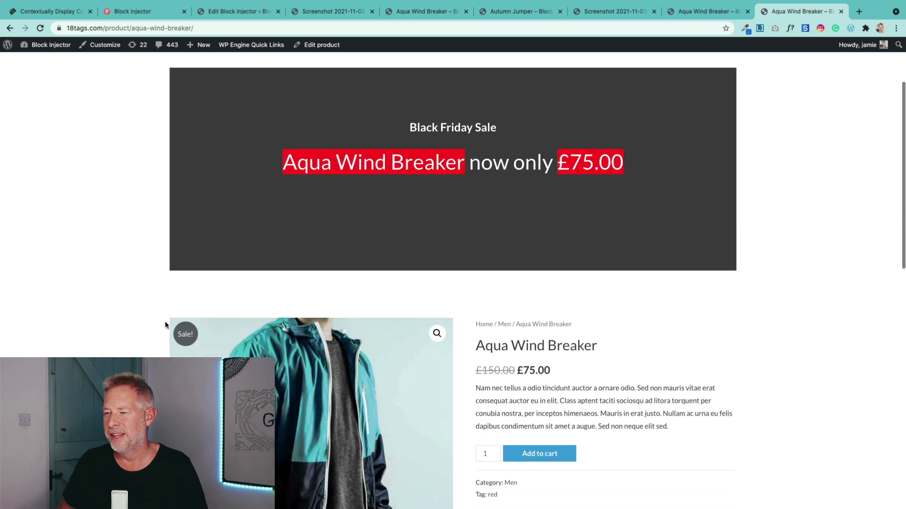
{"action": "scroll", "coordinate": [165, 323], "scroll_direction": "up", "scroll_amount": 1}
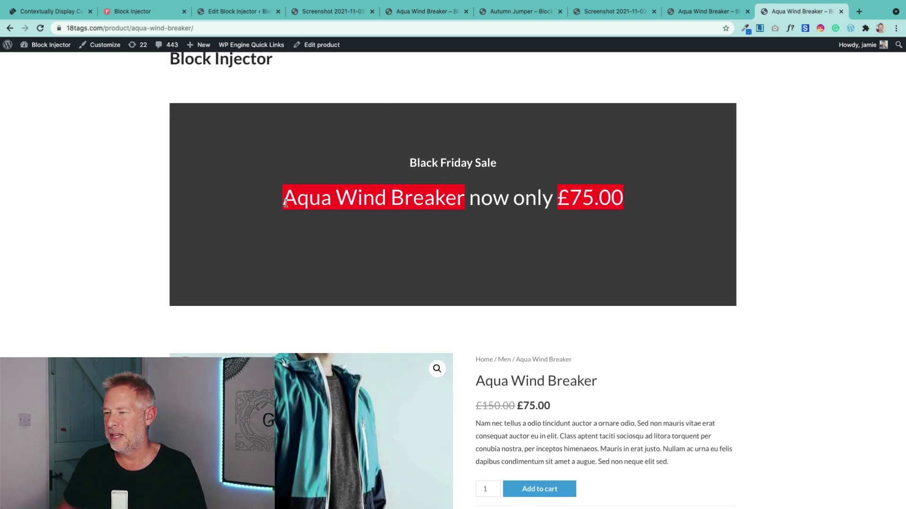
Check that the banner shows 'Basic Blue Jeans' and £65.00, then go back to the product list
{"action": "left_click_drag", "start_coordinate": [285, 203], "coordinate": [465, 199]}
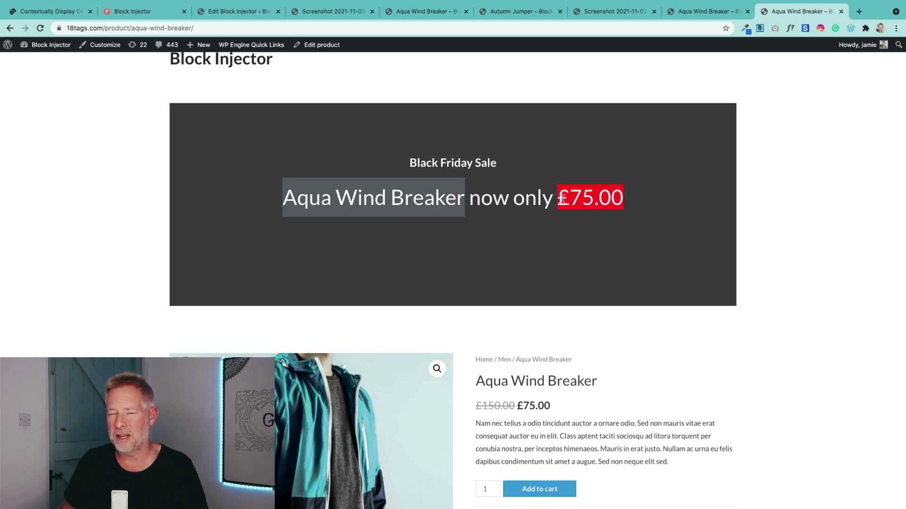
{"action": "left_click_drag", "start_coordinate": [562, 198], "coordinate": [629, 201]}
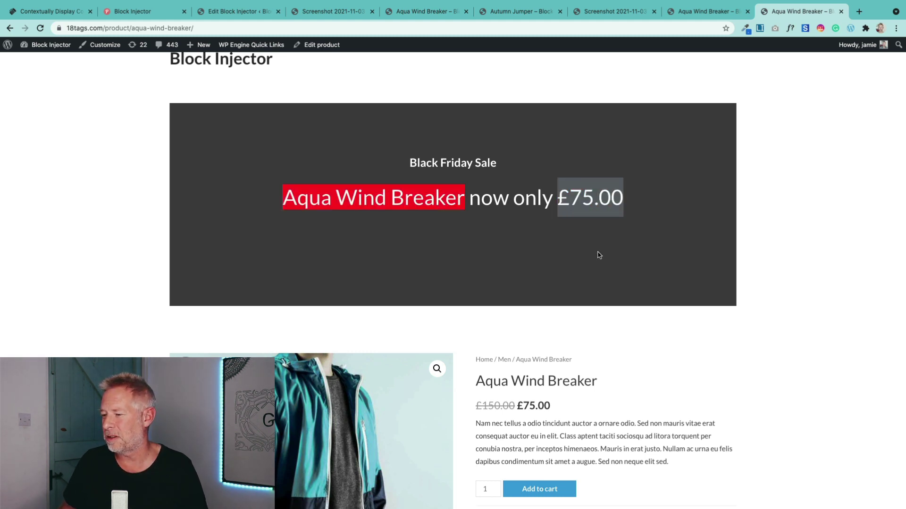
{"action": "left_click_drag", "start_coordinate": [618, 381], "coordinate": [511, 382]}
{"action": "left_click", "coordinate": [508, 202]}
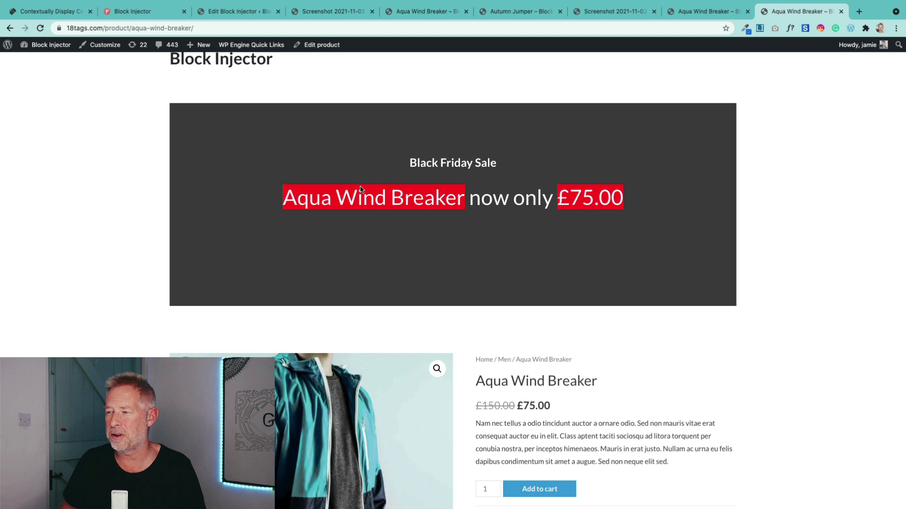
{"action": "scroll", "coordinate": [378, 203], "scroll_direction": "up", "scroll_amount": 3}
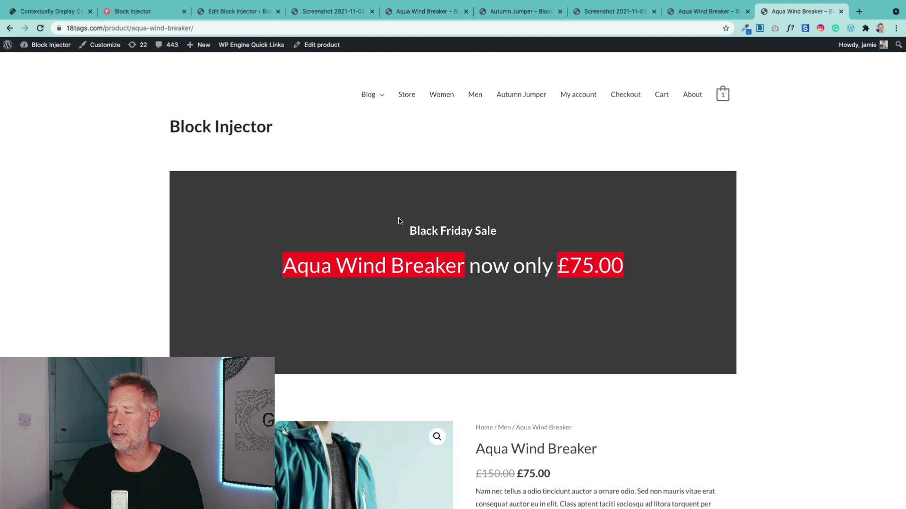
{"action": "scroll", "coordinate": [398, 220], "scroll_direction": "down", "scroll_amount": 10}
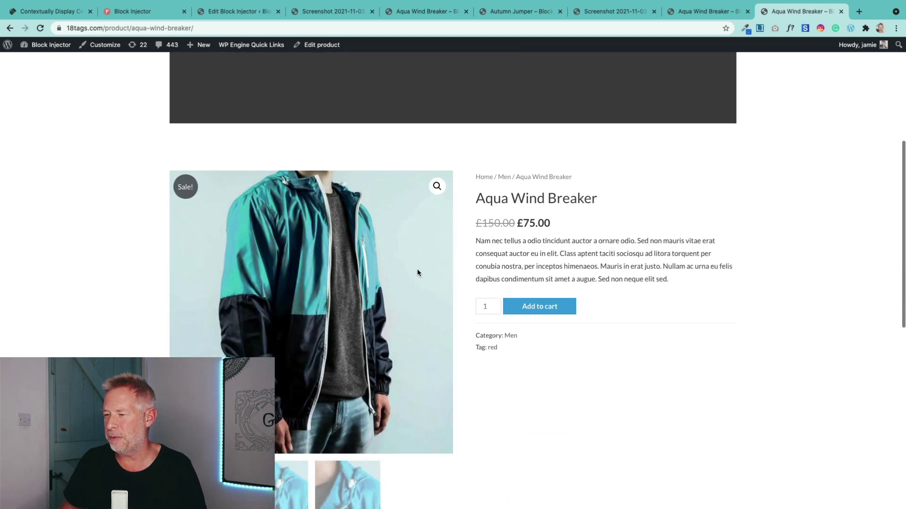
{"action": "scroll", "coordinate": [510, 301], "scroll_direction": "up", "scroll_amount": 2}
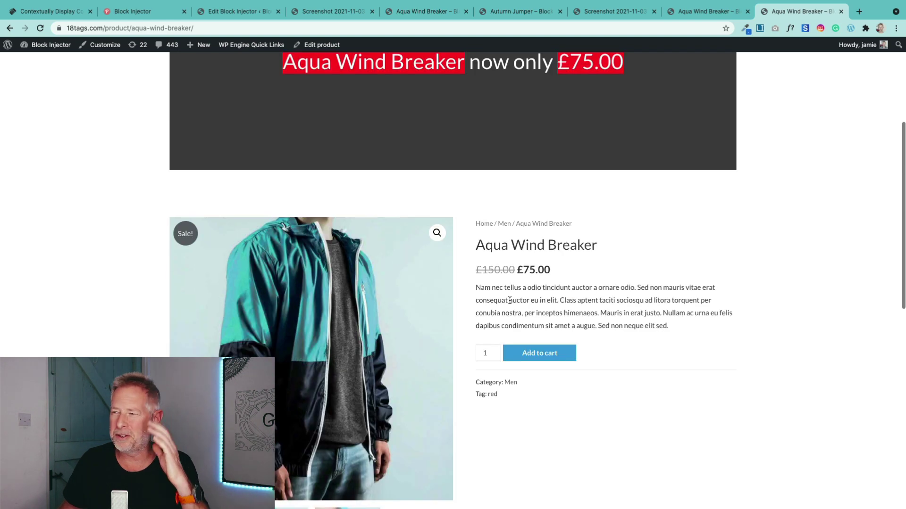
{"action": "scroll", "coordinate": [510, 300], "scroll_direction": "up", "scroll_amount": 5}
{"action": "left_click", "coordinate": [10, 28]}
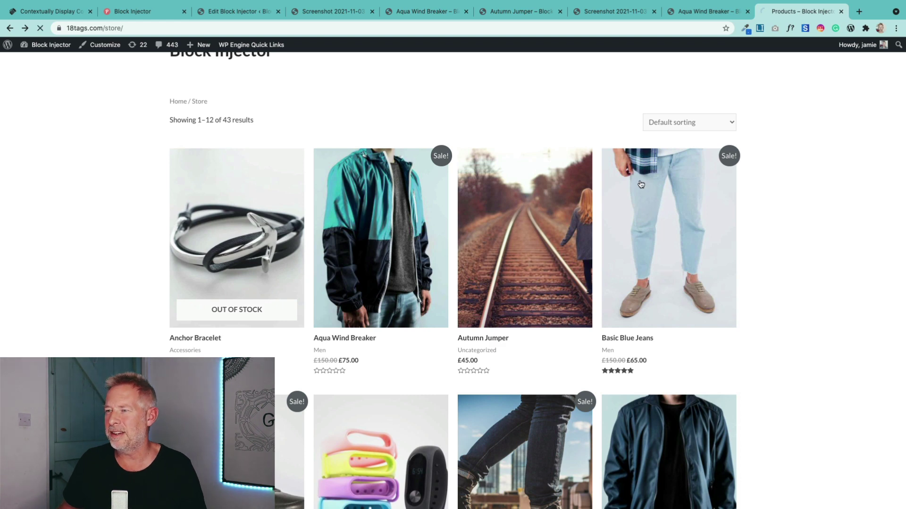
{"action": "scroll", "coordinate": [93, 252], "scroll_direction": "down", "scroll_amount": 3}
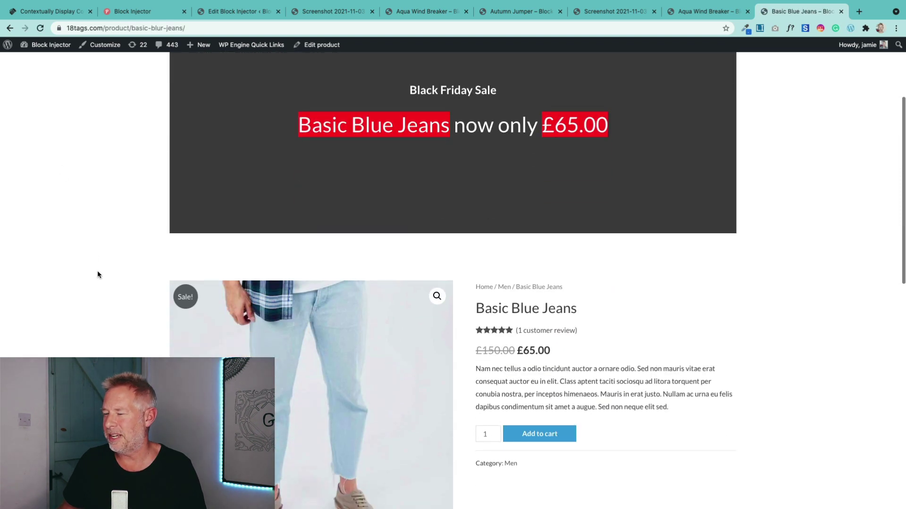
{"action": "scroll", "coordinate": [206, 222], "scroll_direction": "up", "scroll_amount": 2}
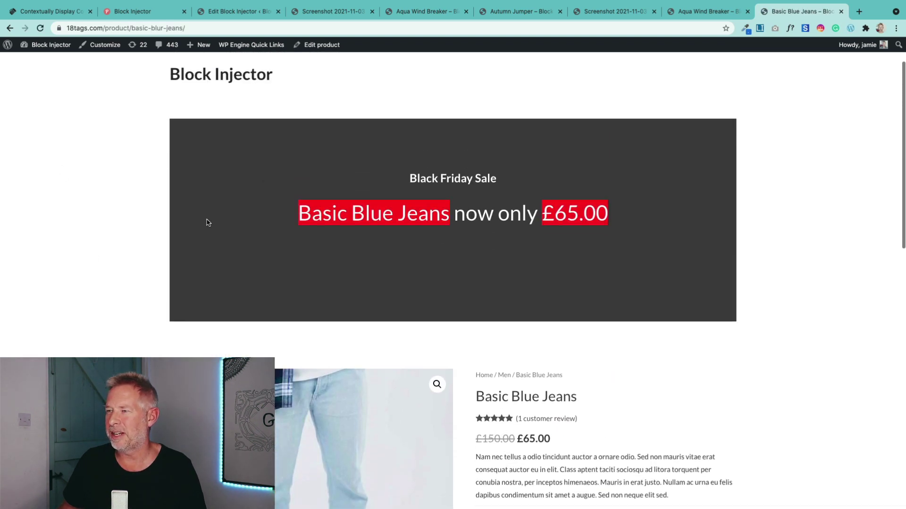
Append 'is now on' to the Black Friday Sale heading and update the injector
{"action": "left_click", "coordinate": [244, 15]}
{"action": "left_click", "coordinate": [462, 262]}
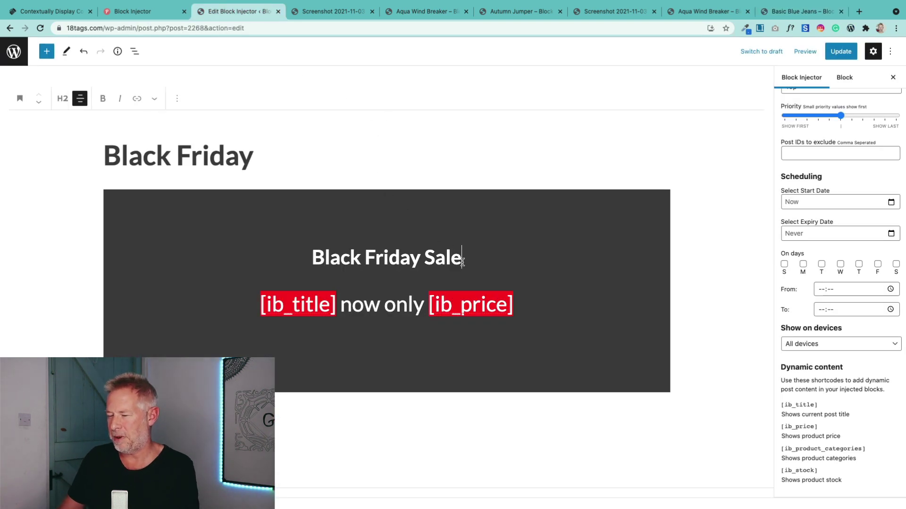
{"action": "type", "text": "is no"}
{"action": "key", "text": "BackSpace"}
{"action": "key", "text": "BackSpace"}
{"action": "key", "text": "BackSpace"}
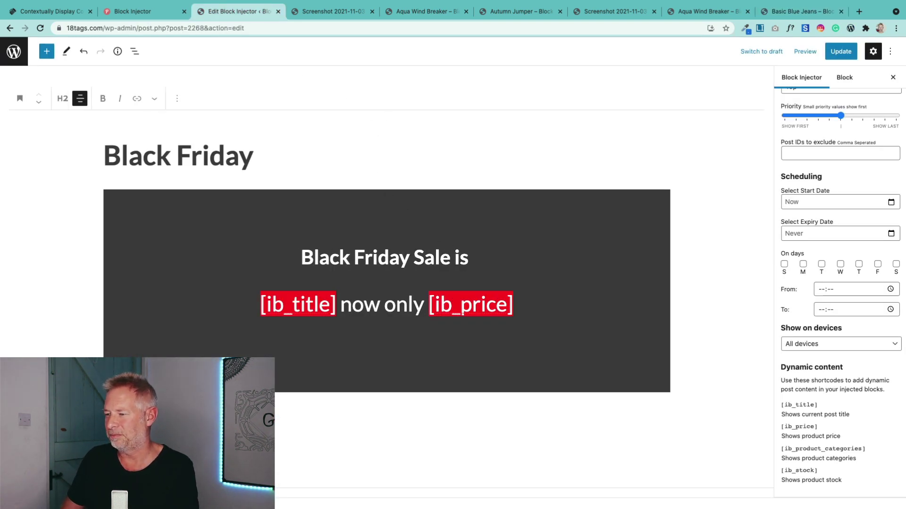
{"action": "type", "text": "now on"}
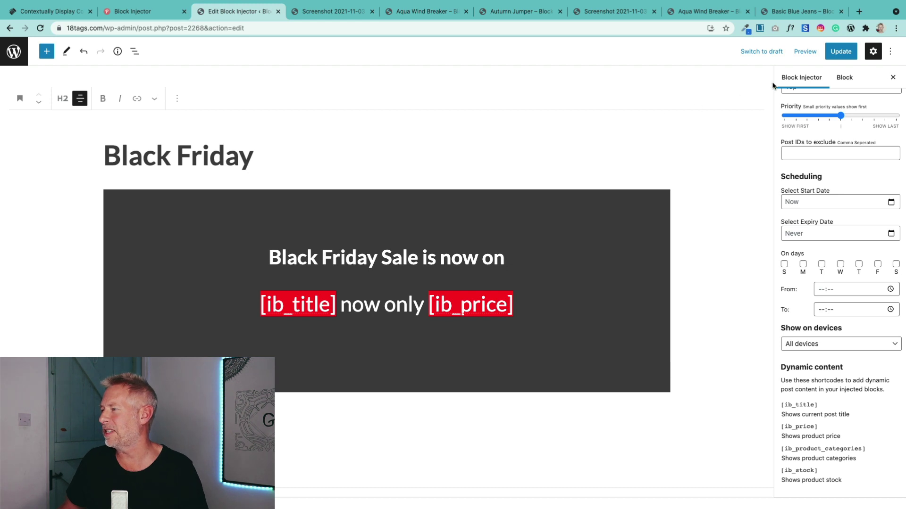
{"action": "left_click", "coordinate": [841, 51]}
Reload the Aqua Wind Breaker product page and check the new banner heading
{"action": "left_click", "coordinate": [415, 12]}
{"action": "left_click", "coordinate": [411, 28]}
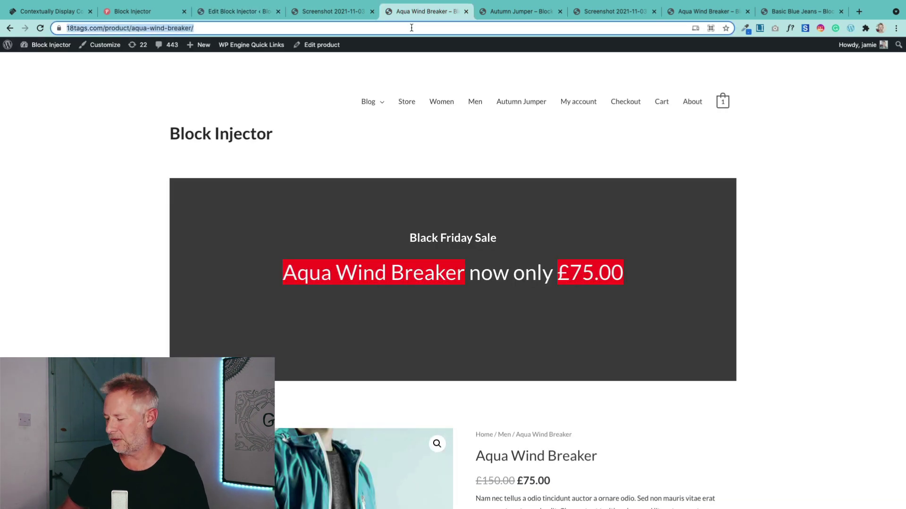
{"action": "key", "text": "Return"}
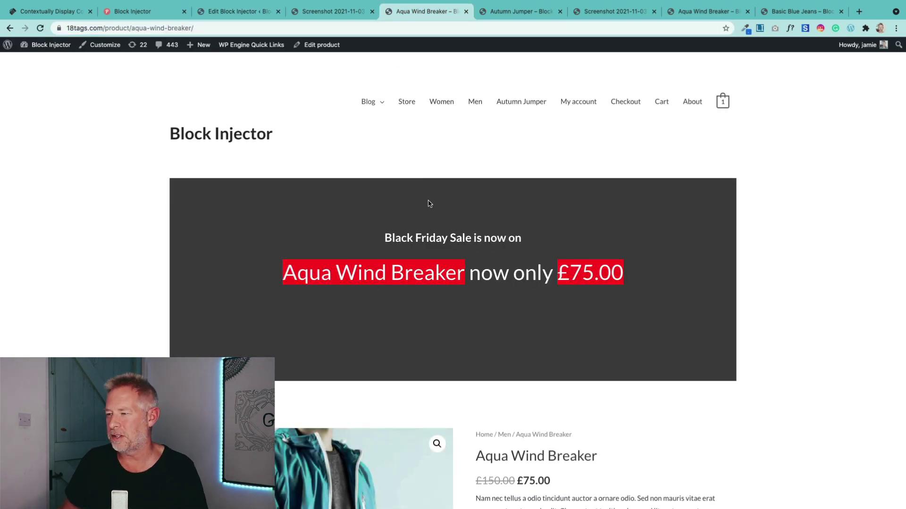
{"action": "left_click_drag", "start_coordinate": [434, 237], "coordinate": [536, 242]}
Keep Location 'Products in stock' at Top, check the [ib_title] shortcode, and update the banner
{"action": "left_click", "coordinate": [537, 242]}
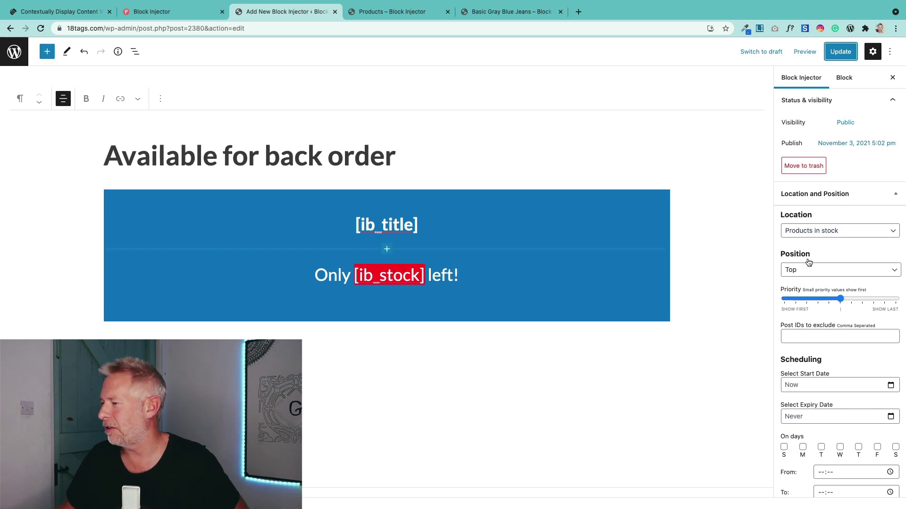
{"action": "left_click", "coordinate": [815, 238]}
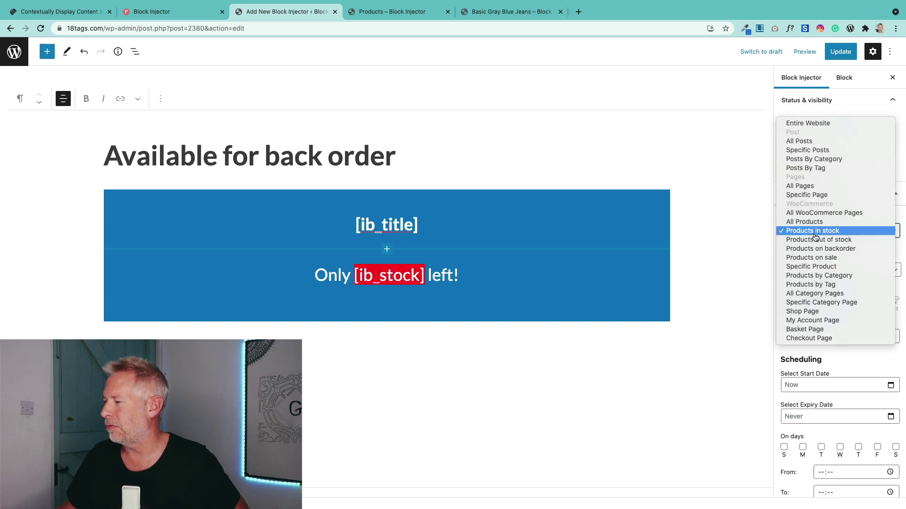
{"action": "left_click", "coordinate": [814, 236]}
{"action": "scroll", "coordinate": [802, 314], "scroll_direction": "down", "scroll_amount": 4}
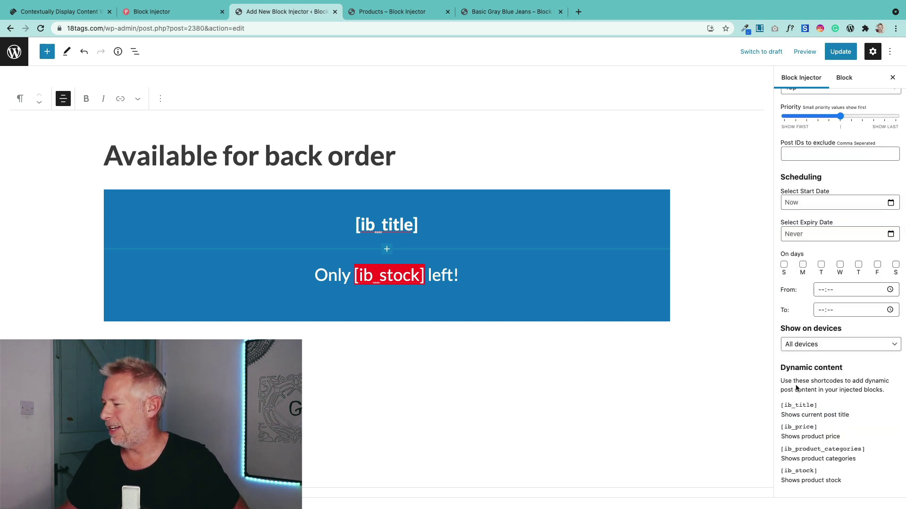
{"action": "left_click_drag", "start_coordinate": [846, 368], "coordinate": [494, 273]}
{"action": "left_click_drag", "start_coordinate": [426, 231], "coordinate": [364, 225]}
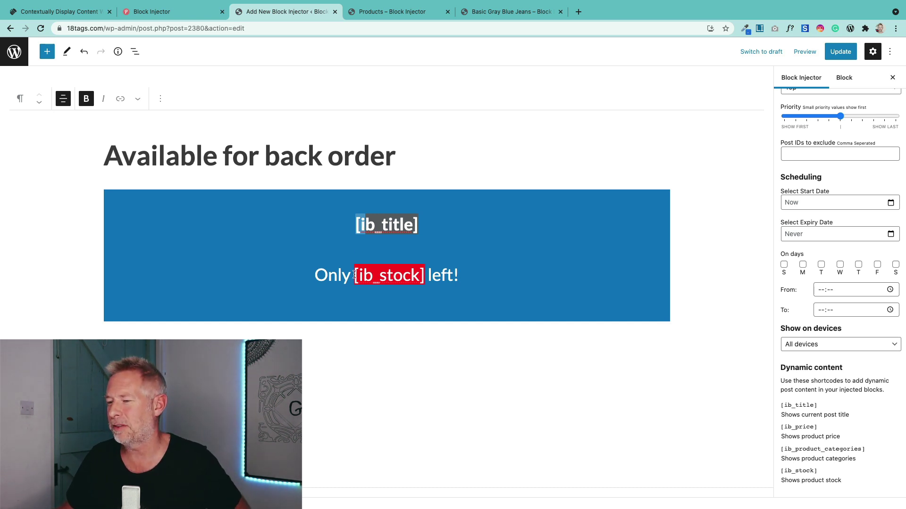
{"action": "scroll", "coordinate": [830, 282], "scroll_direction": "up", "scroll_amount": 5}
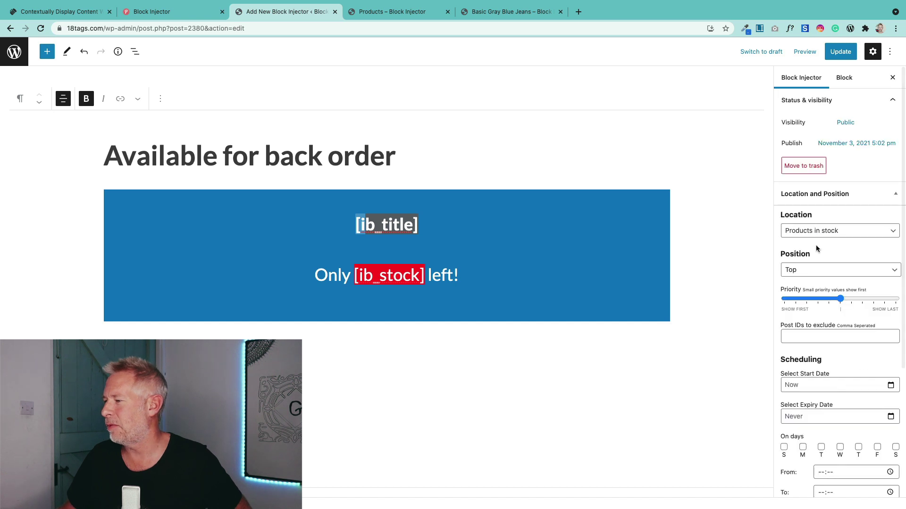
{"action": "left_click", "coordinate": [836, 52]}
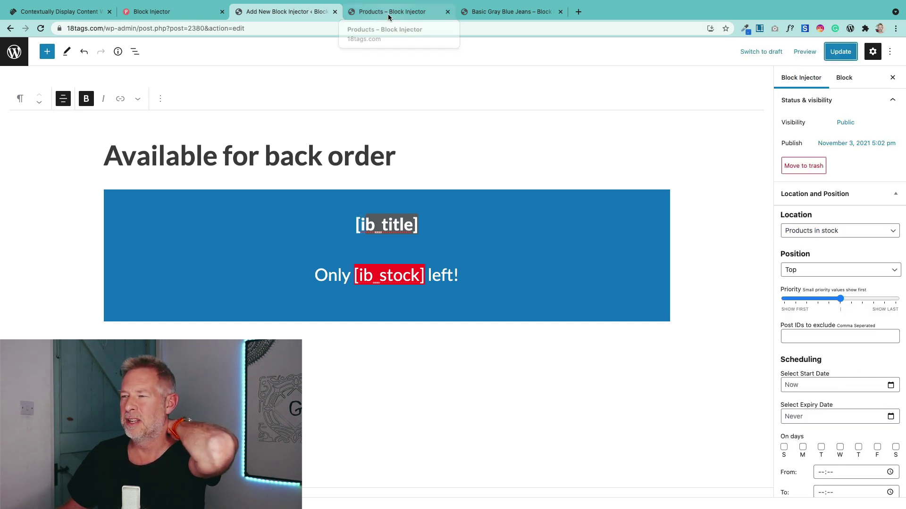
Open Autumn Jumper from the store list and check its banner reads 'Only 3 left!'
{"action": "left_click", "coordinate": [389, 17]}
{"action": "scroll", "coordinate": [437, 140], "scroll_direction": "down", "scroll_amount": 3}
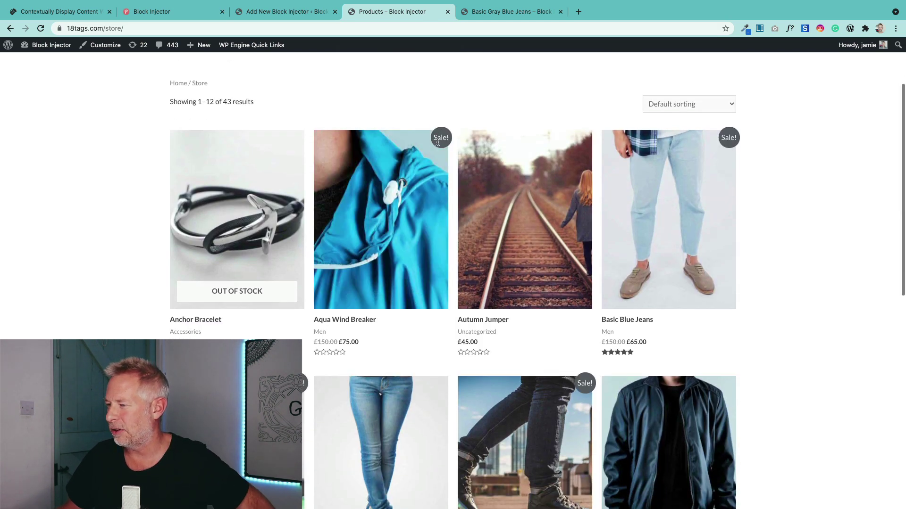
{"action": "left_click", "coordinate": [532, 182]}
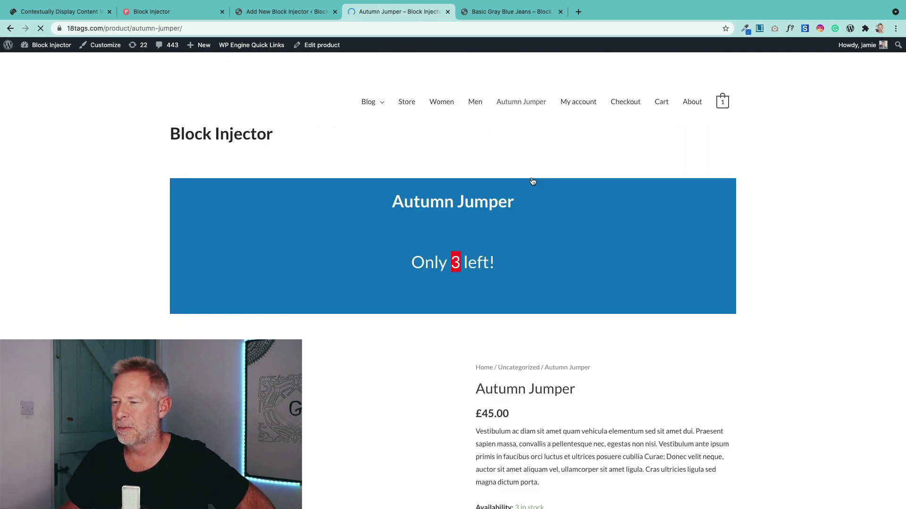
{"action": "left_click_drag", "start_coordinate": [415, 267], "coordinate": [514, 267]}
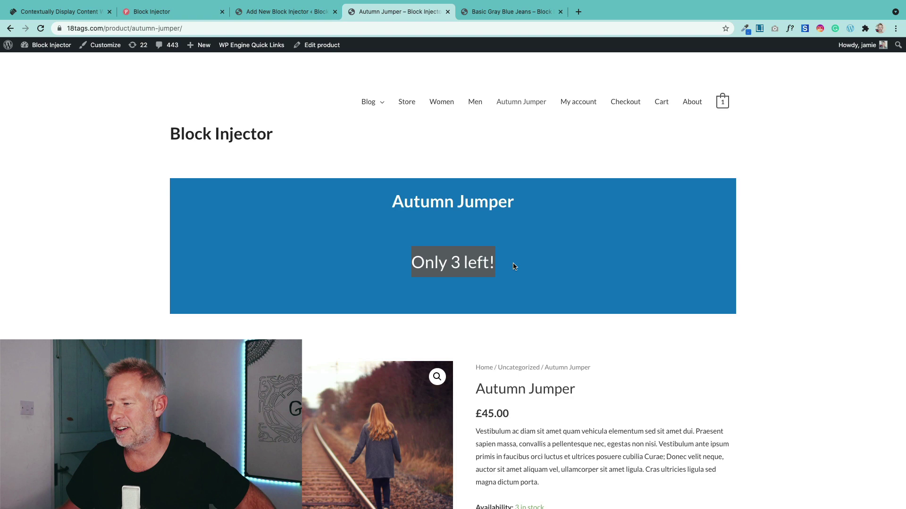
{"action": "left_click", "coordinate": [569, 319]}
{"action": "scroll", "coordinate": [569, 316], "scroll_direction": "down", "scroll_amount": 5}
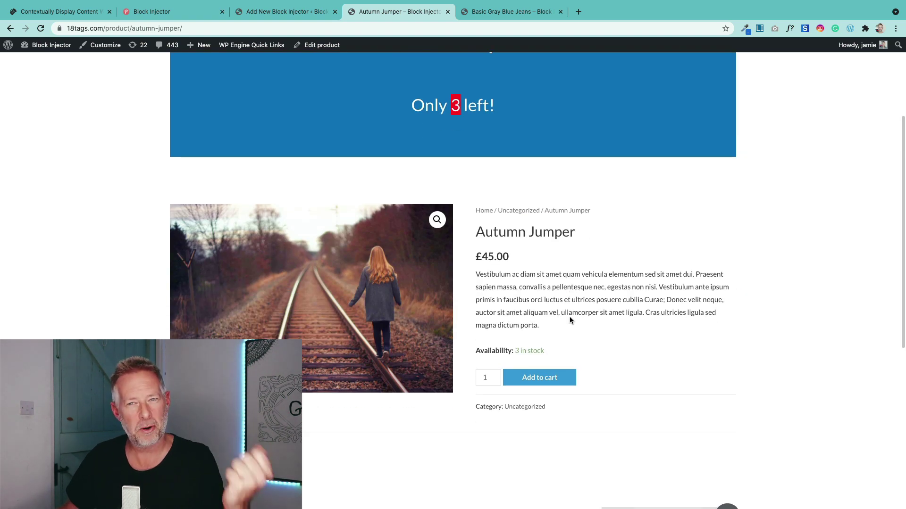
{"action": "scroll", "coordinate": [556, 366], "scroll_direction": "up", "scroll_amount": 2}
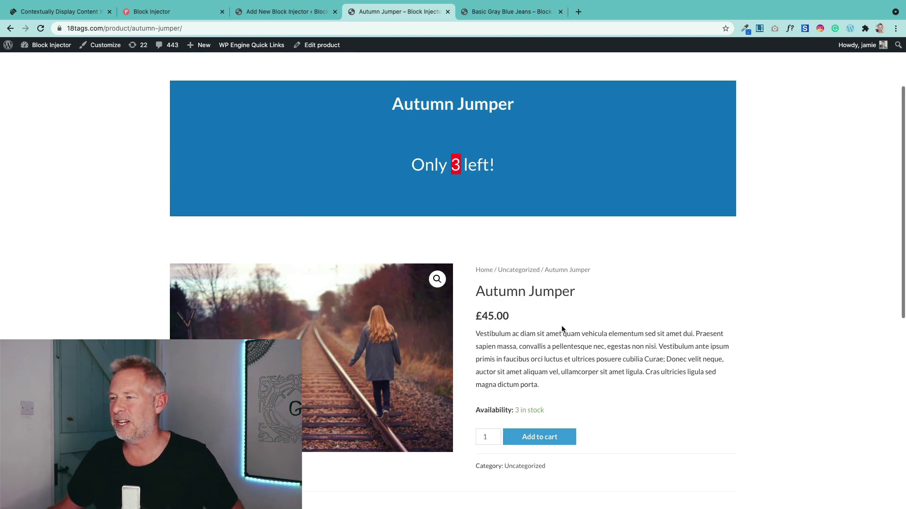
{"action": "scroll", "coordinate": [380, 87], "scroll_direction": "up", "scroll_amount": 3}
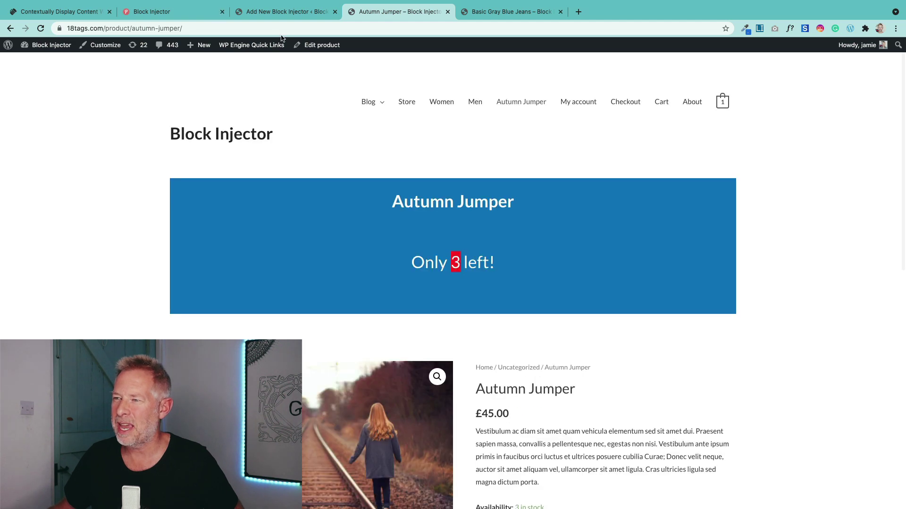
Open Basic Gray Blue Jeans and check its banner shows its title and 'Only 4 left!'
{"action": "left_click", "coordinate": [10, 28]}
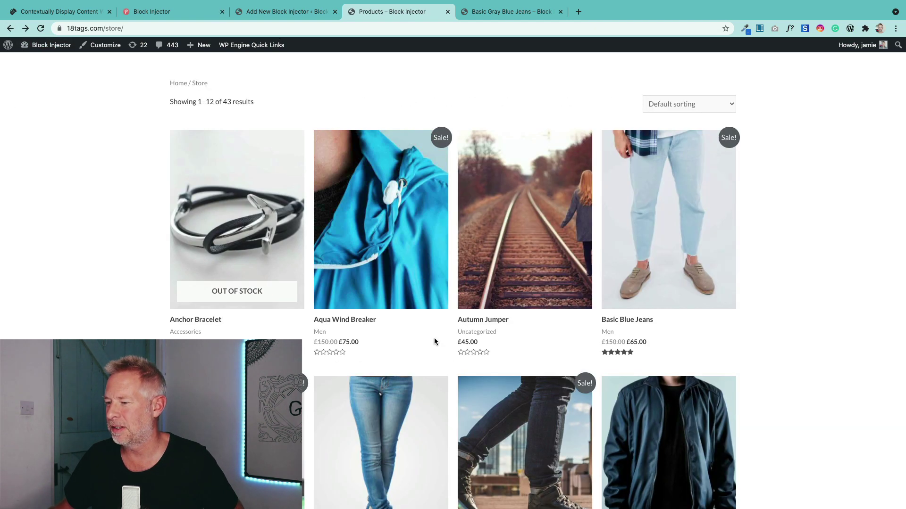
{"action": "scroll", "coordinate": [434, 338], "scroll_direction": "down", "scroll_amount": 5}
{"action": "left_click", "coordinate": [432, 331]}
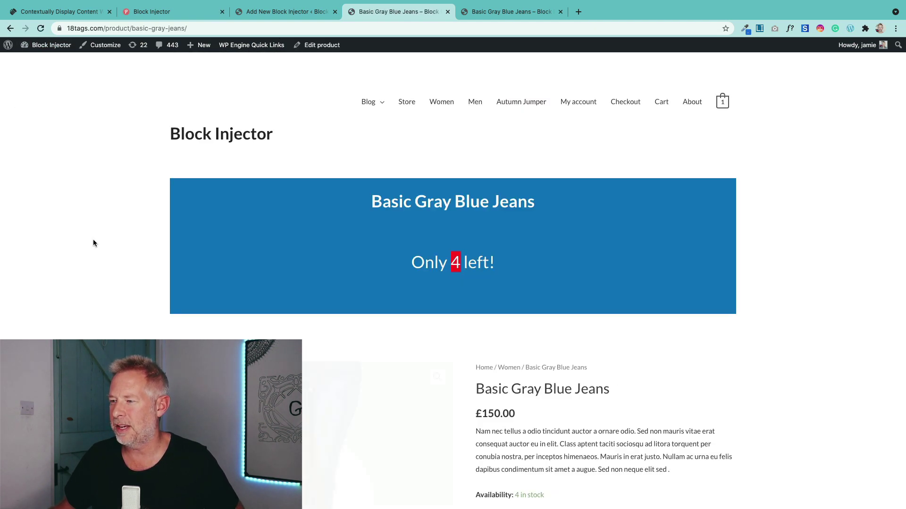
{"action": "scroll", "coordinate": [92, 239], "scroll_direction": "down", "scroll_amount": 3}
{"action": "scroll", "coordinate": [290, 217], "scroll_direction": "up", "scroll_amount": 1}
{"action": "left_click_drag", "start_coordinate": [364, 130], "coordinate": [530, 199]}
{"action": "left_click", "coordinate": [522, 244]}
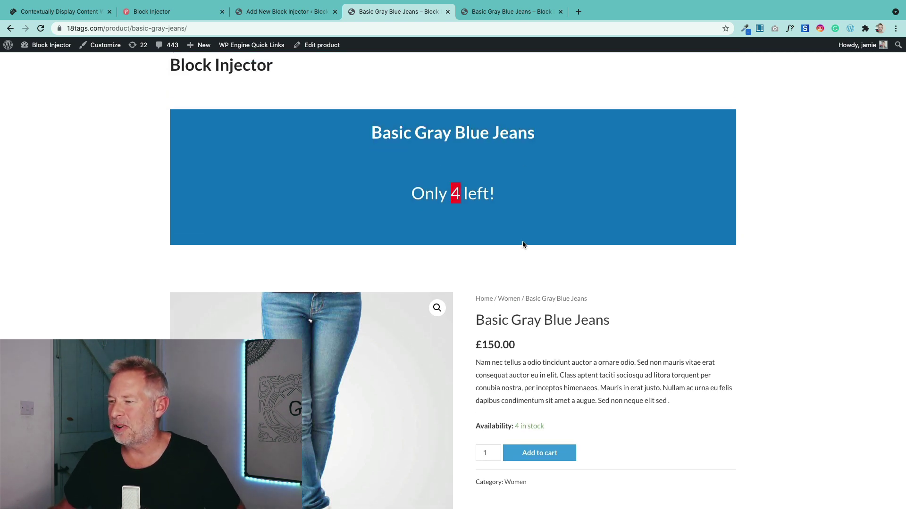
{"action": "left_click_drag", "start_coordinate": [457, 199], "coordinate": [494, 196]}
{"action": "left_click", "coordinate": [506, 197]}
{"action": "left_click", "coordinate": [280, 14]}
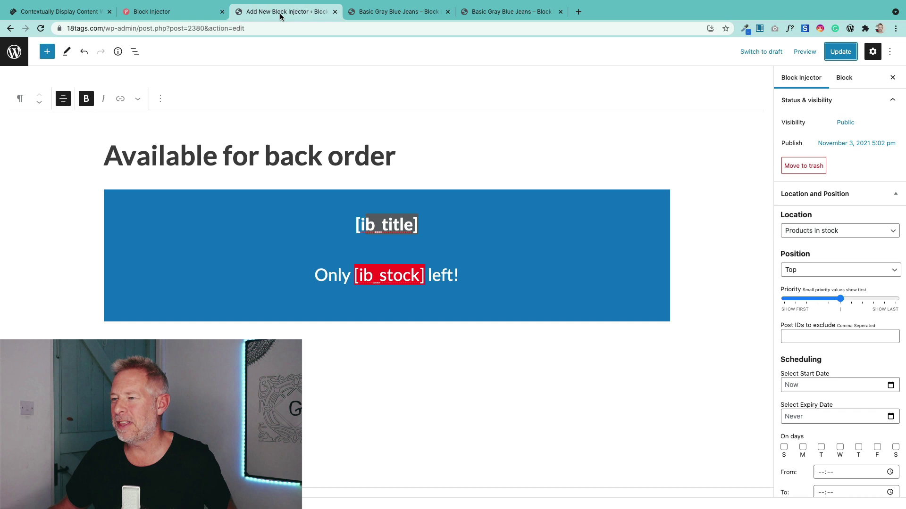